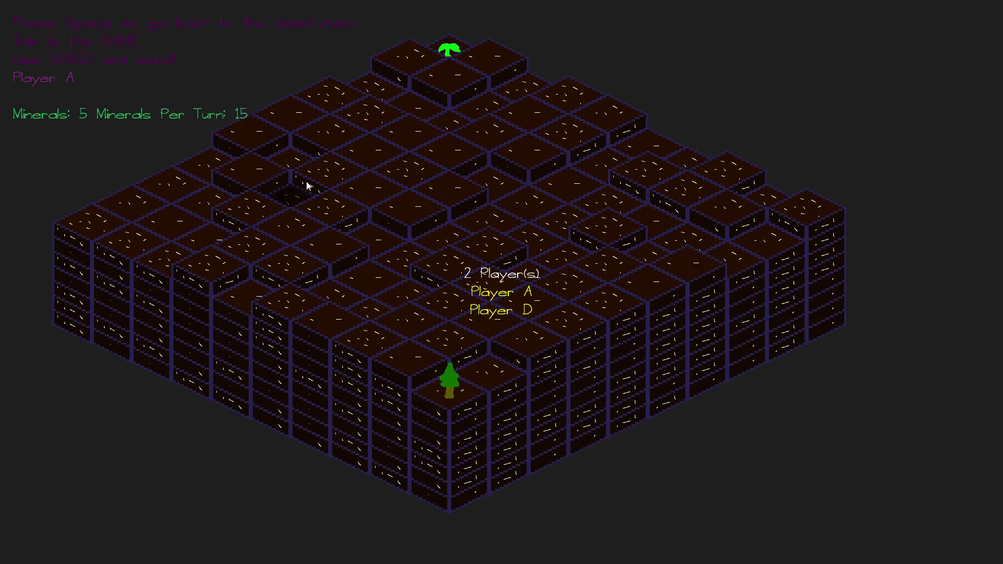
- End the turn so Player A starts collecting minerals, reaching 15 at 12 per turn
{"action": "key", "text": "Return"}
{"action": "key", "text": "Return"}
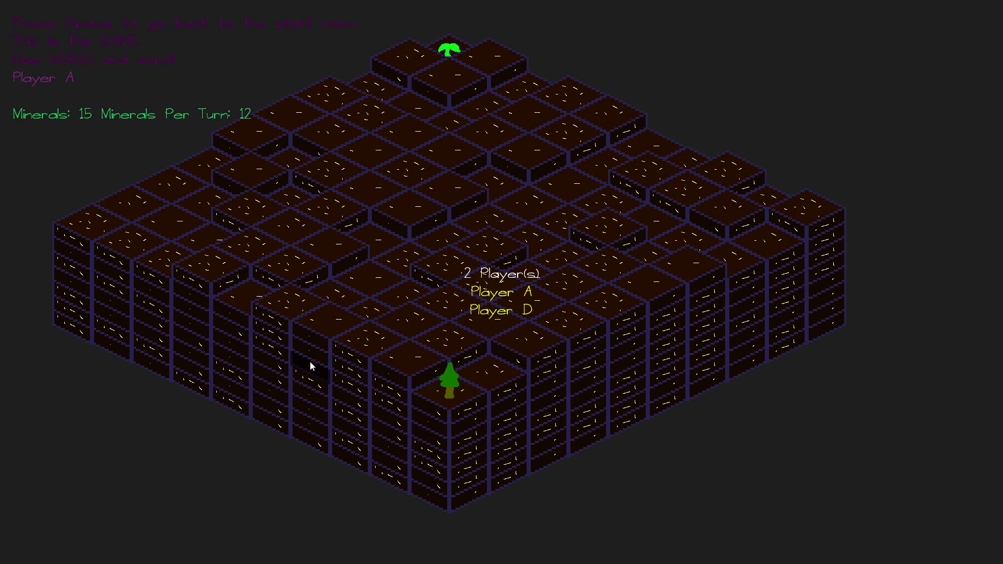
- Inspect the tree, then end three turns alternating Players A and D until it reaches Level 2 with 83 minerals
{"action": "left_click", "coordinate": [436, 392]}
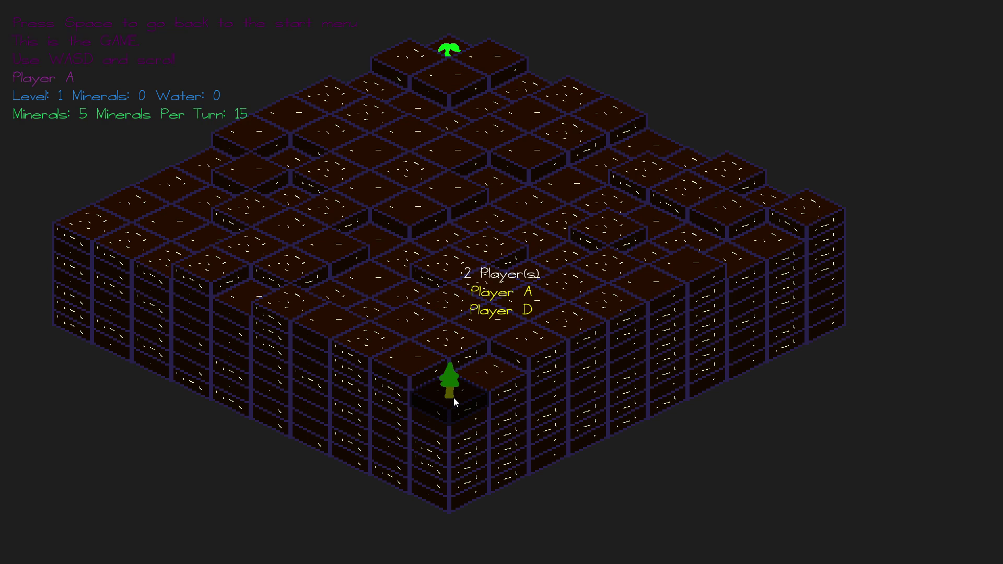
{"action": "key", "text": "Return"}
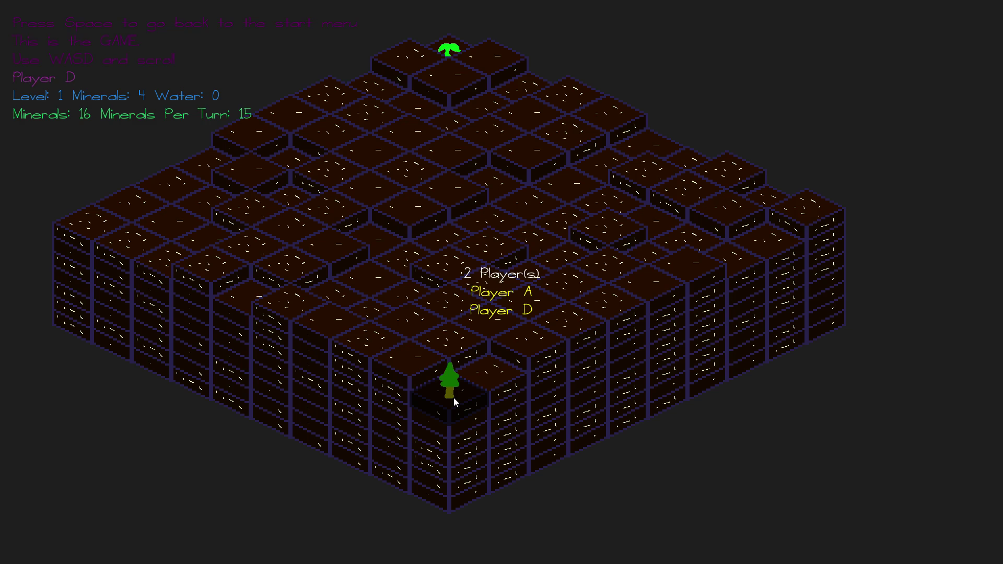
{"action": "key", "text": "Return"}
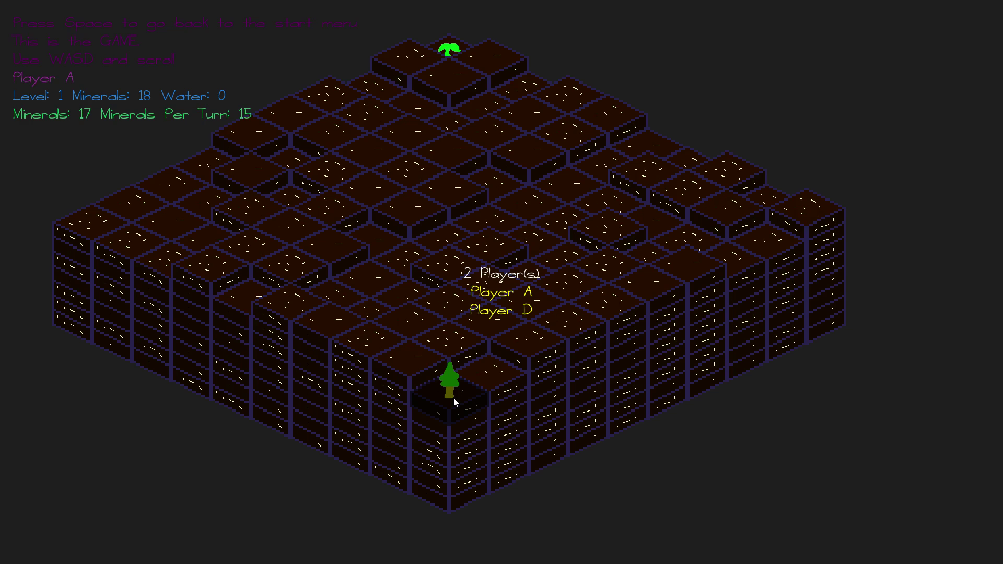
{"action": "key", "text": "Return"}
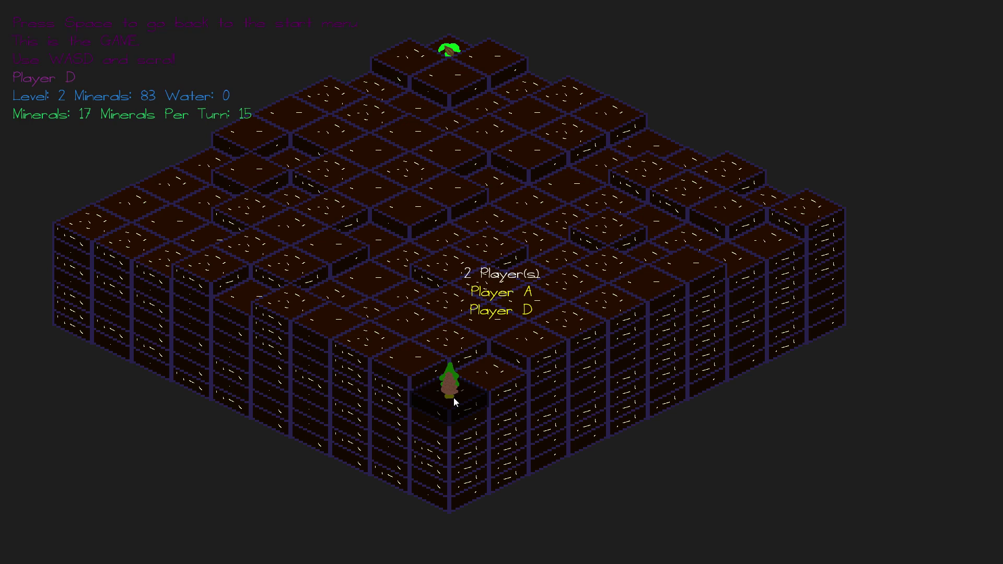
- Level the tree up twice to Level 3, spending minerals down to 58 and spawning plants
{"action": "left_click", "coordinate": [454, 397]}
{"action": "left_click", "coordinate": [453, 397]}
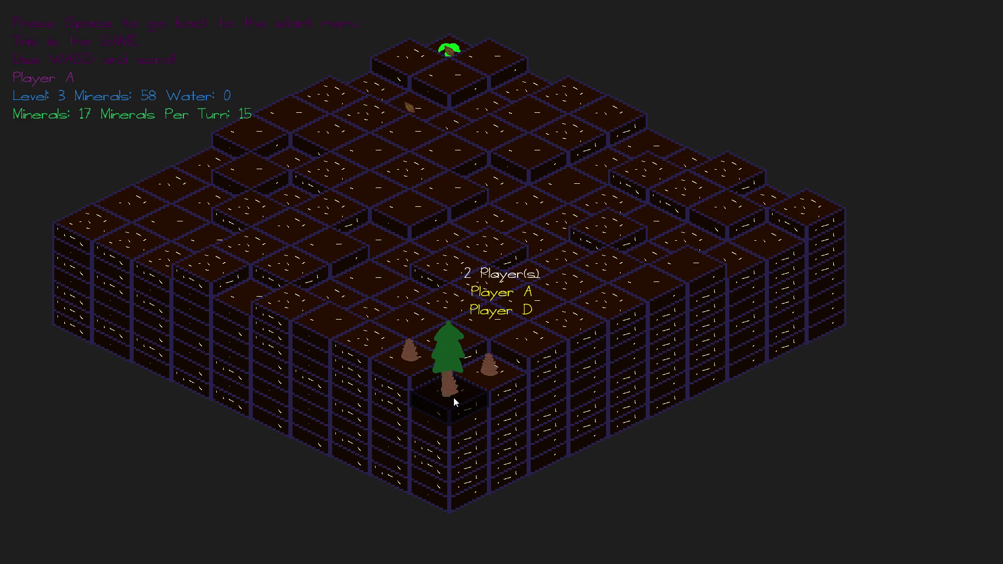